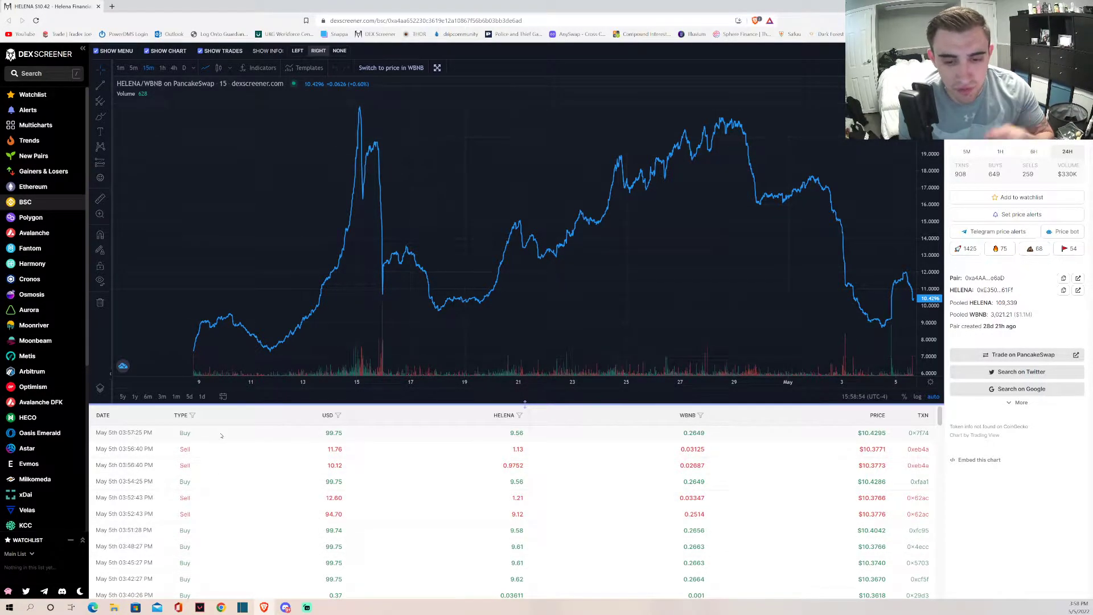
scroll(243, 461, "down", 1)
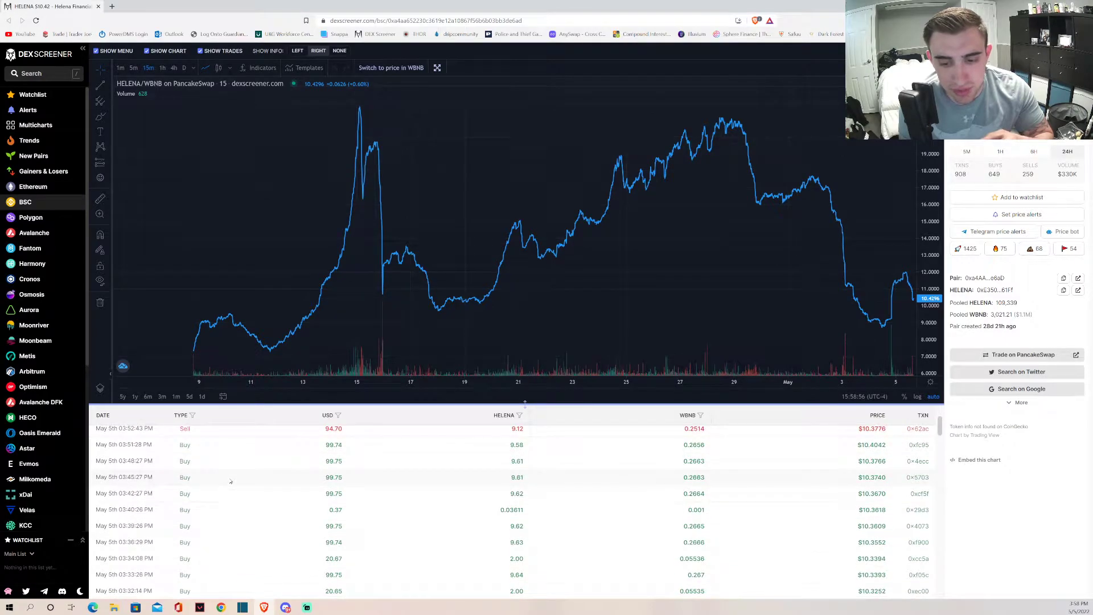
scroll(240, 508, "up", 1)
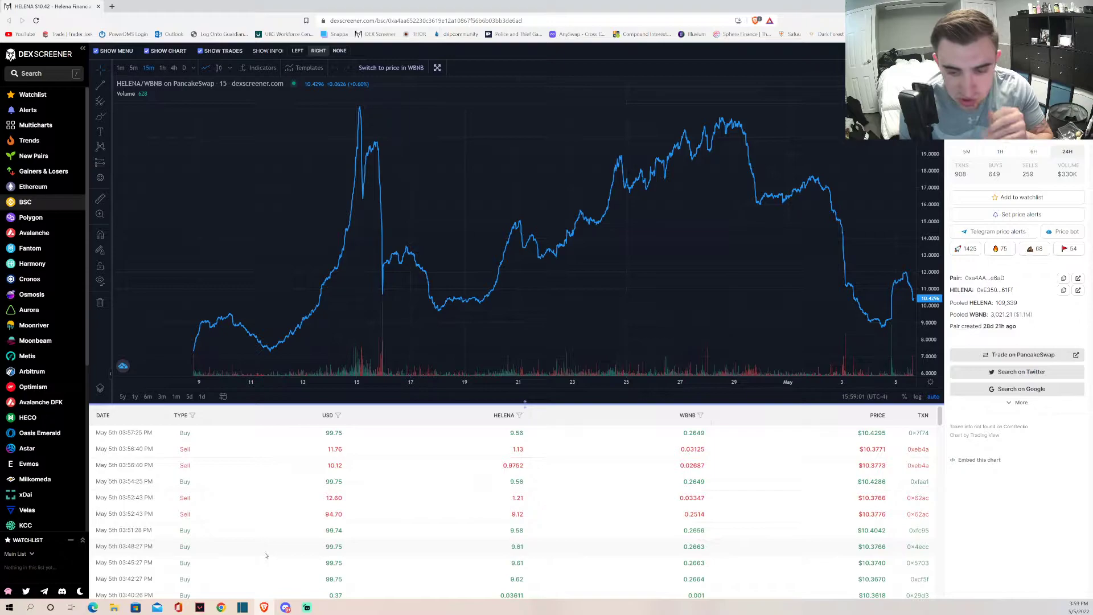
scroll(265, 556, "down", 2)
scroll(265, 559, "down", 1)
scroll(270, 556, "up", 3)
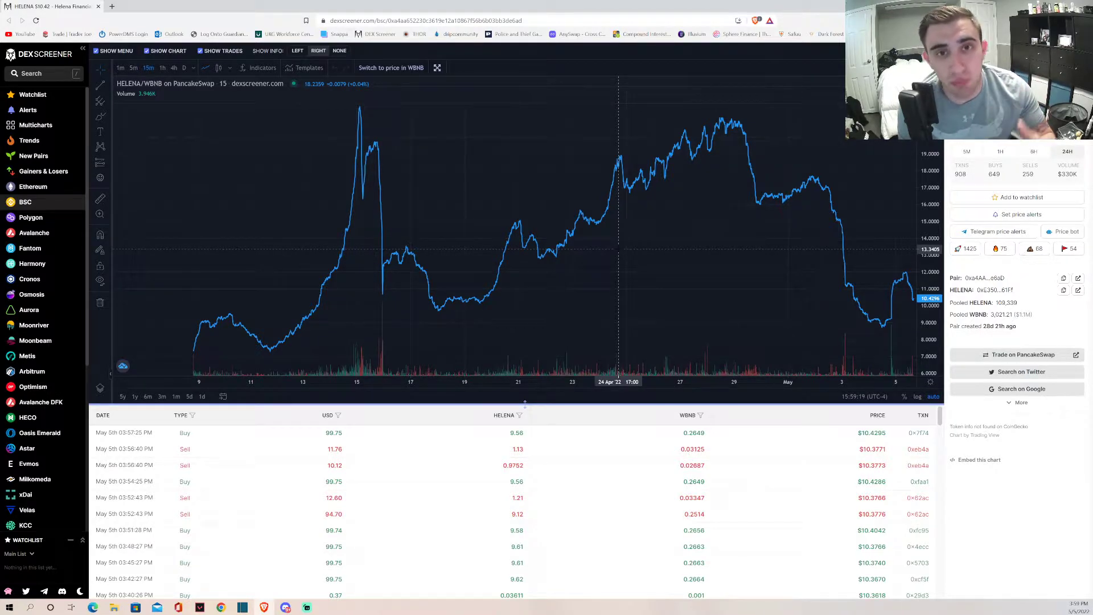
- Bring up Discord's Helena Financial announcements showing the May 2 multi-sig wallet remapping post
left_click(285, 607)
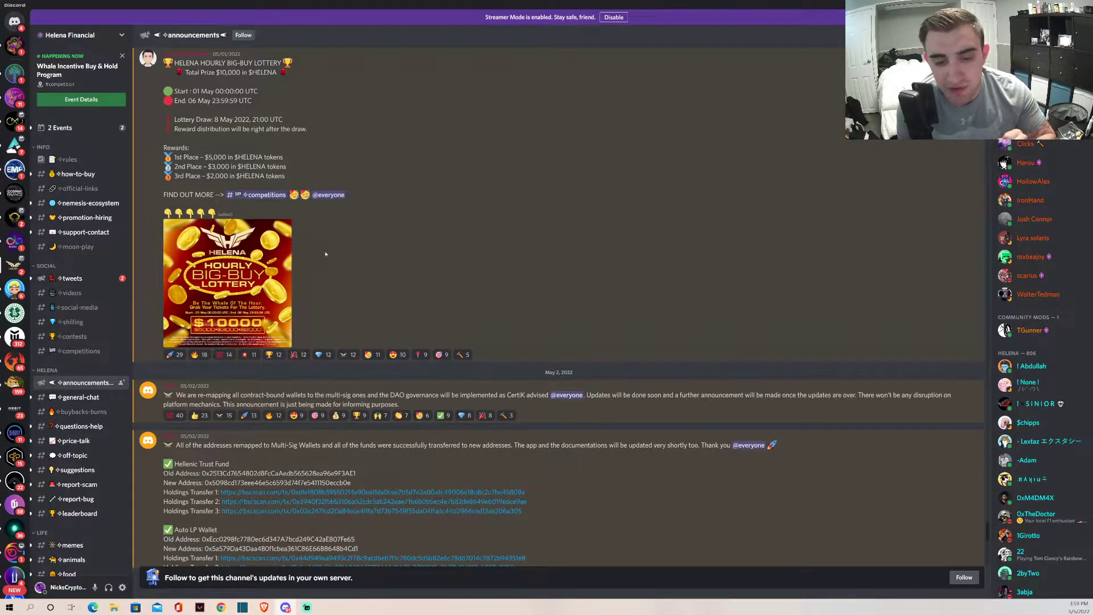
scroll(324, 254, "down", 3)
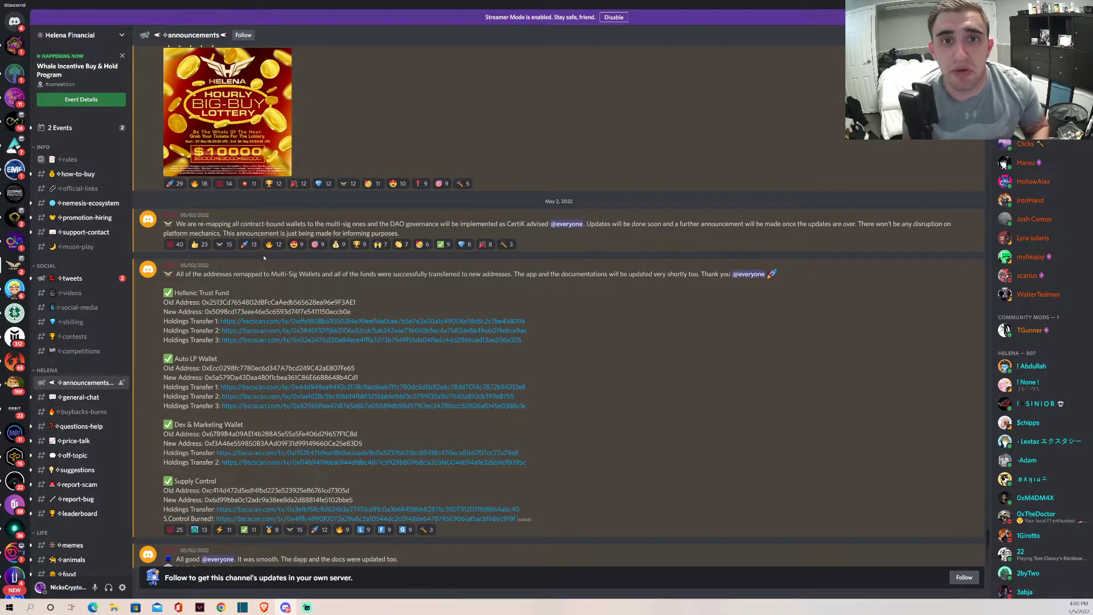
mouse_move(546, 282)
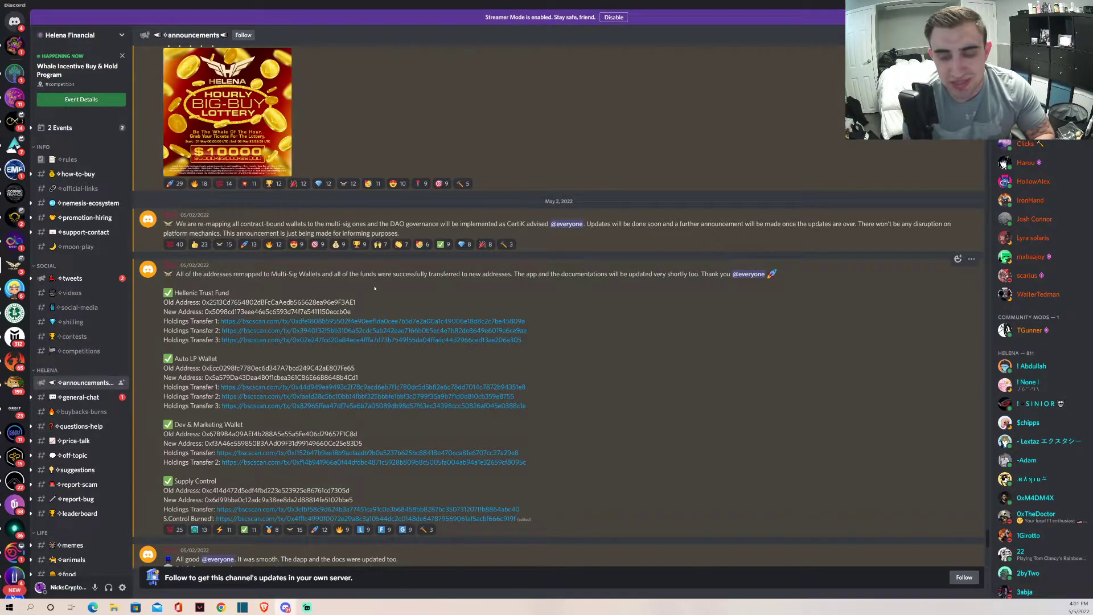
scroll(374, 288, "down", 3)
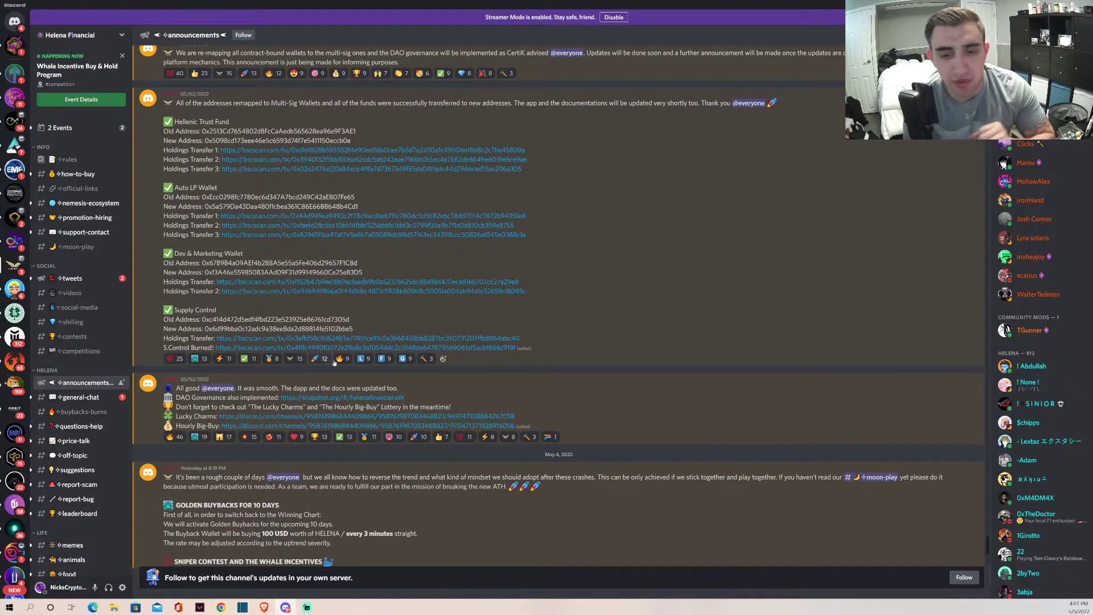
mouse_move(461, 405)
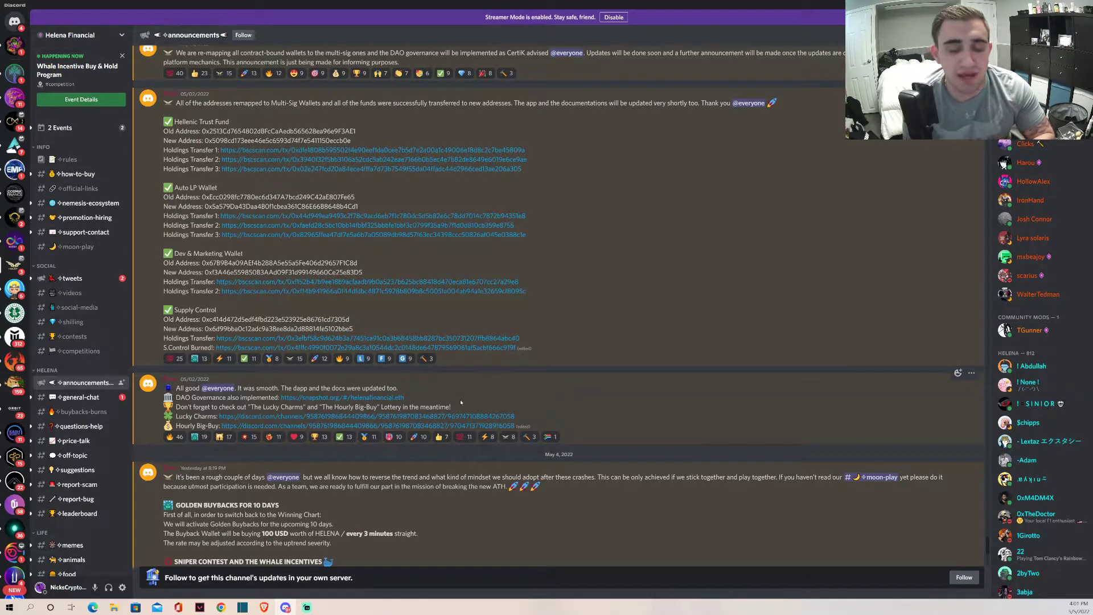
scroll(495, 386, "down", 1)
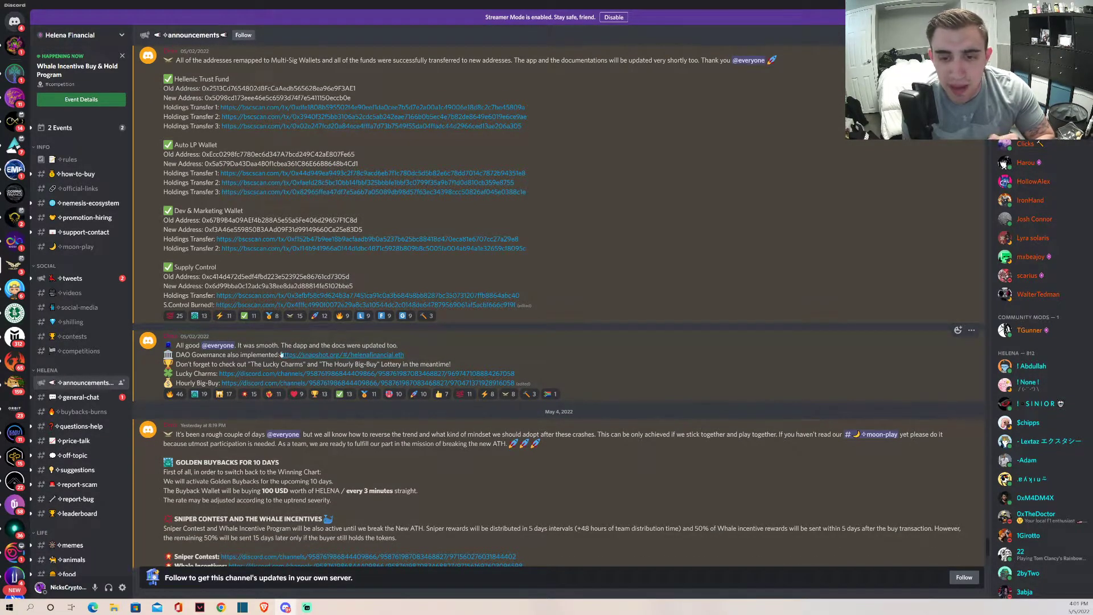
scroll(254, 352, "down", 1)
scroll(254, 352, "down", 1)
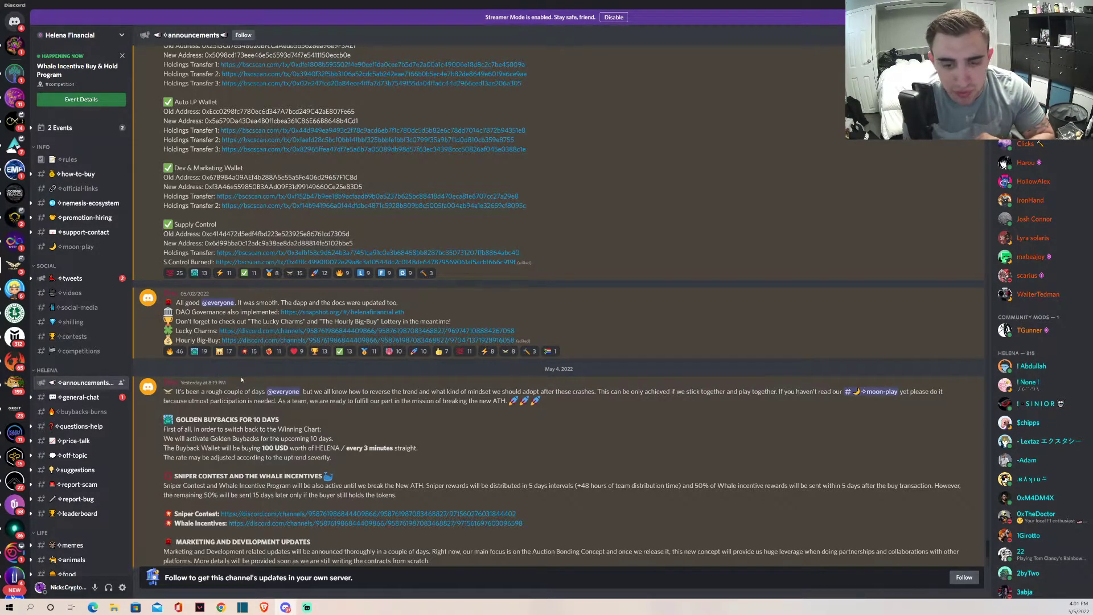
scroll(241, 377, "down", 1)
scroll(256, 363, "down", 1)
scroll(273, 348, "down", 2)
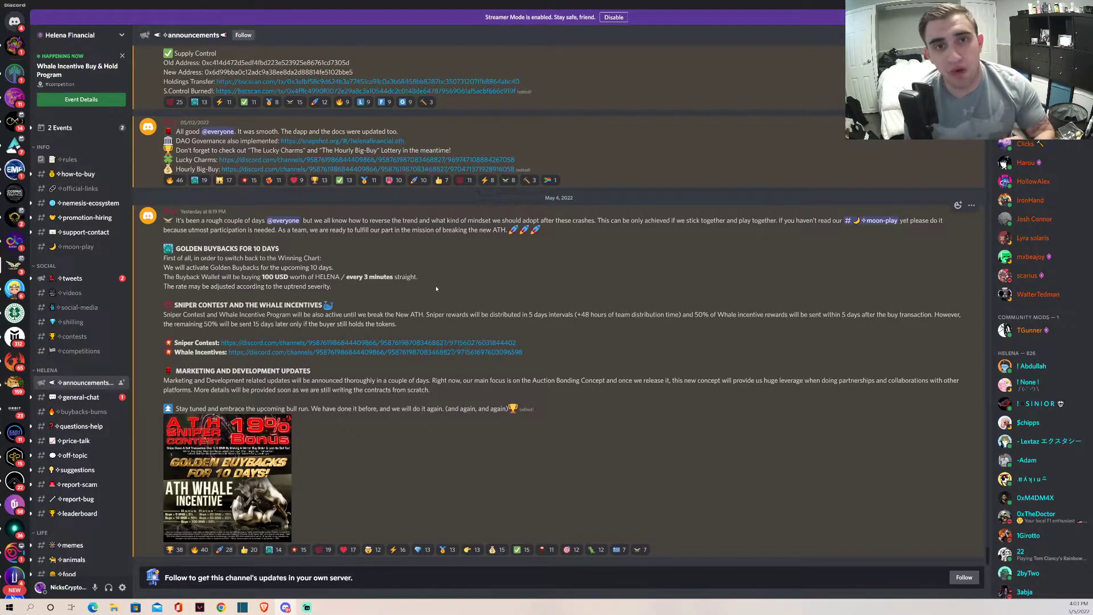
- Switch back to the DexScreener HELENA/WBNB price chart in Chrome
key("alt+Tab")
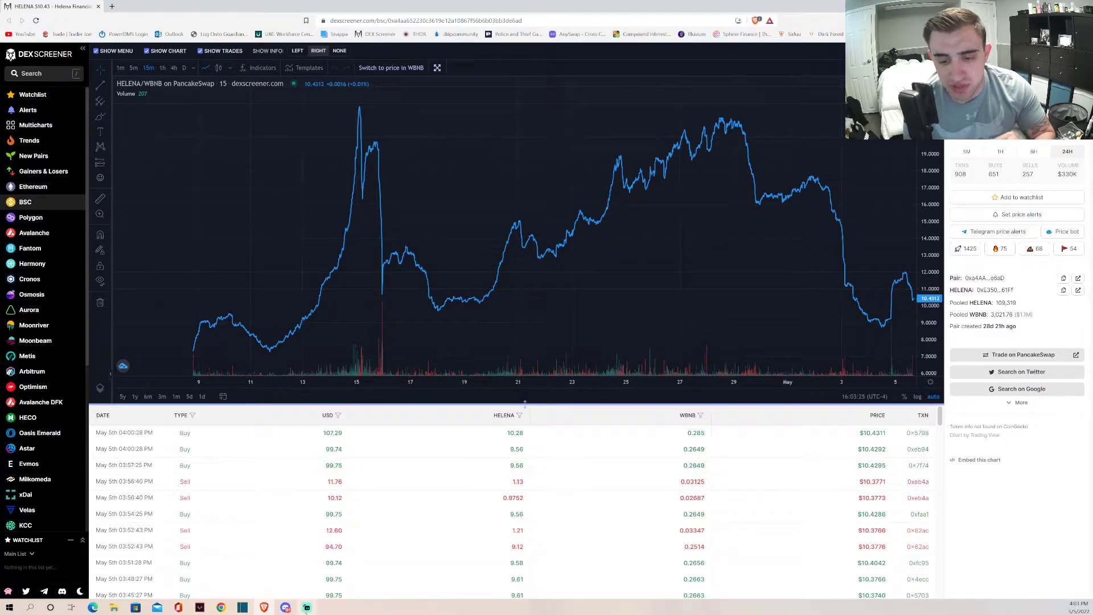
- Check the latest HELENA trades, ending on Discord's May 4 golden buybacks and whale incentive post
left_click(306, 607)
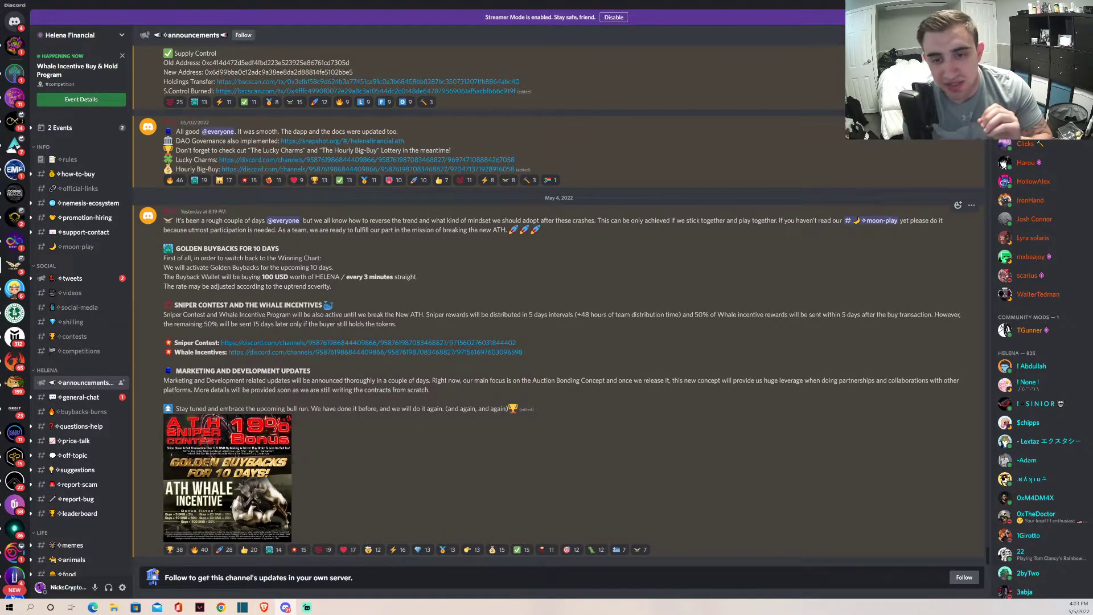
left_click(263, 607)
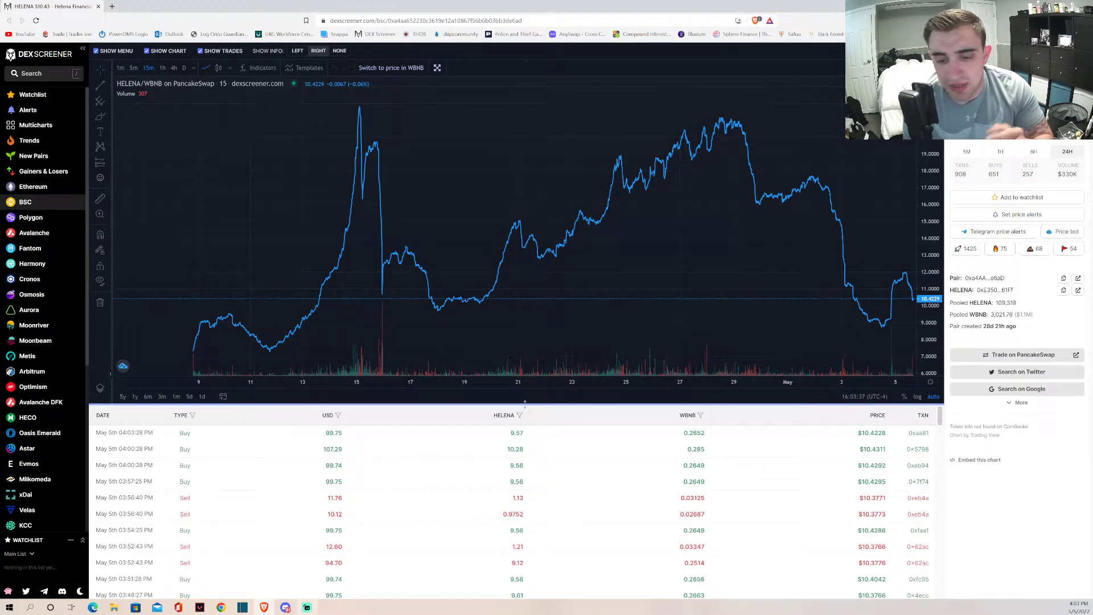
left_click(285, 607)
mouse_move(555, 342)
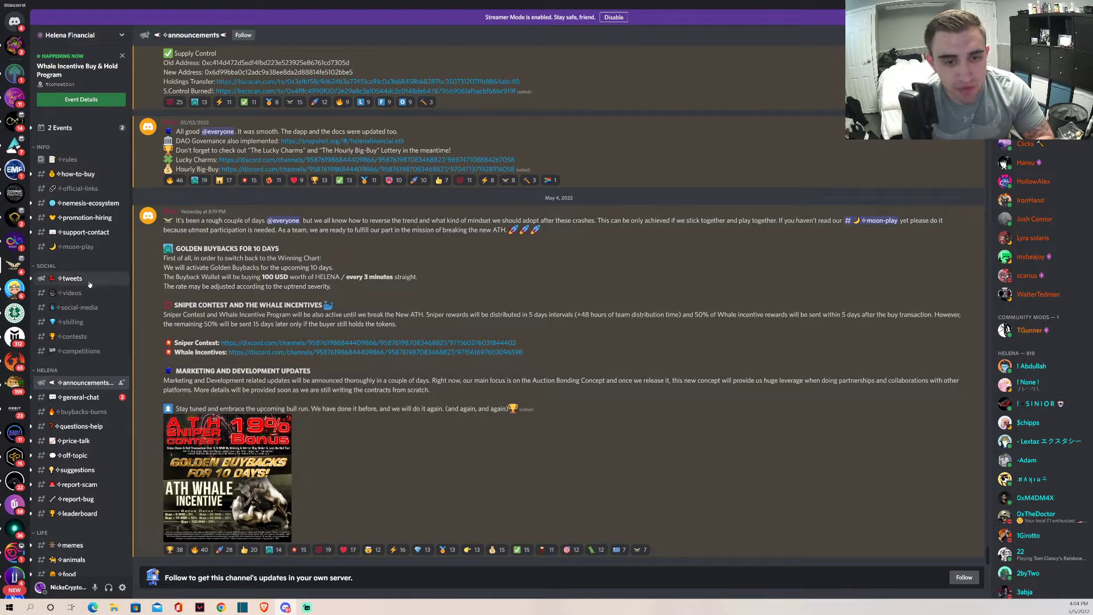
mouse_move(546, 256)
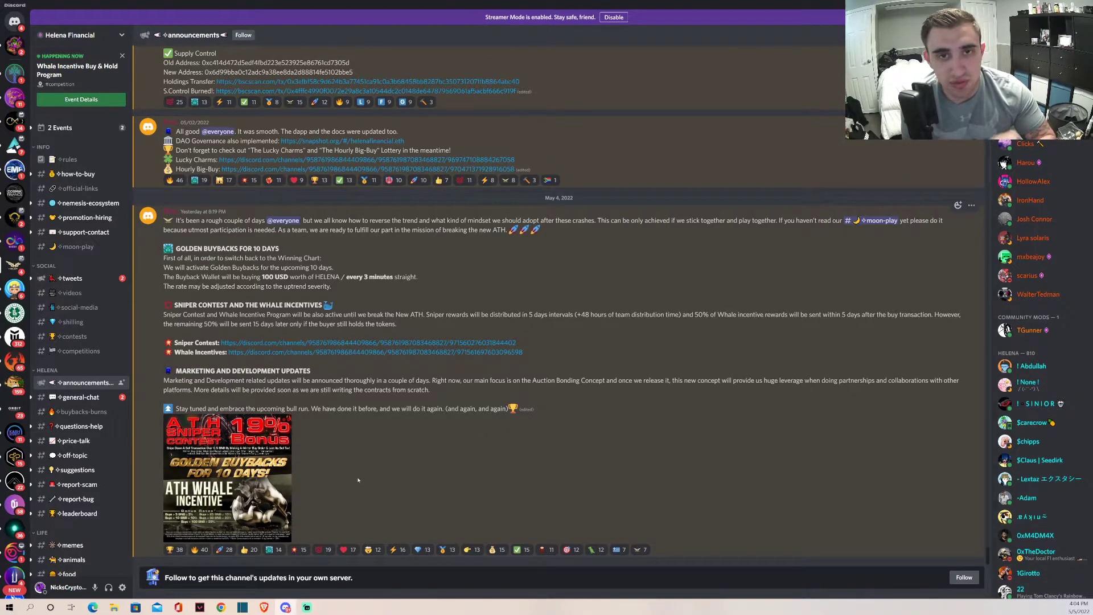
- Preview the contest and buybacks image, then view the #competitions sniper contest rules and leaderboard
left_click(204, 484)
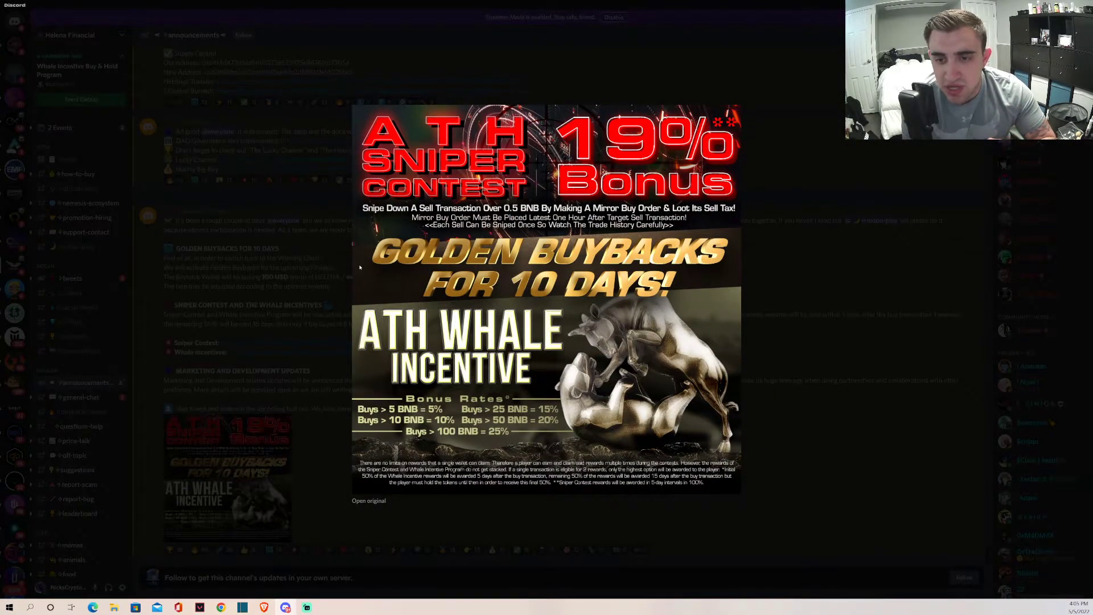
left_click(309, 316)
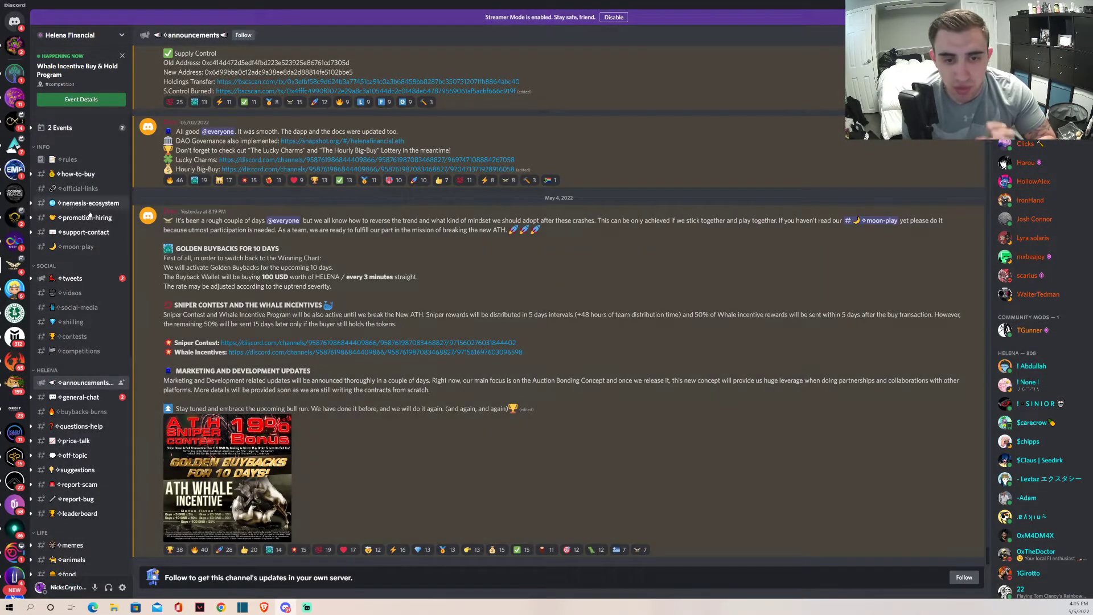
left_click(79, 351)
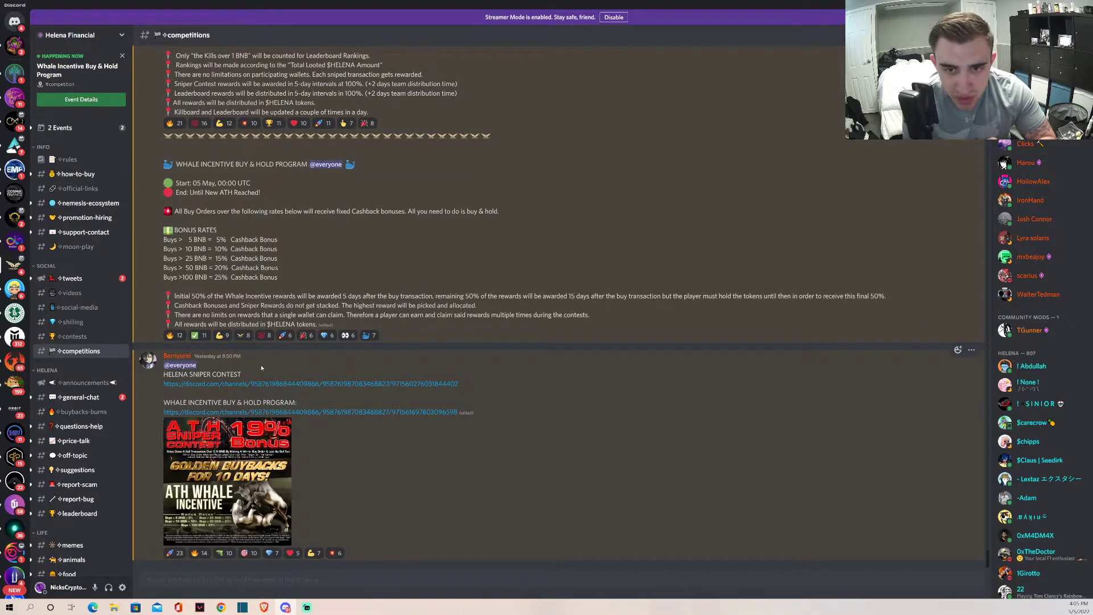
scroll(249, 372, "up", 2)
scroll(249, 372, "up", 2)
scroll(248, 372, "up", 2)
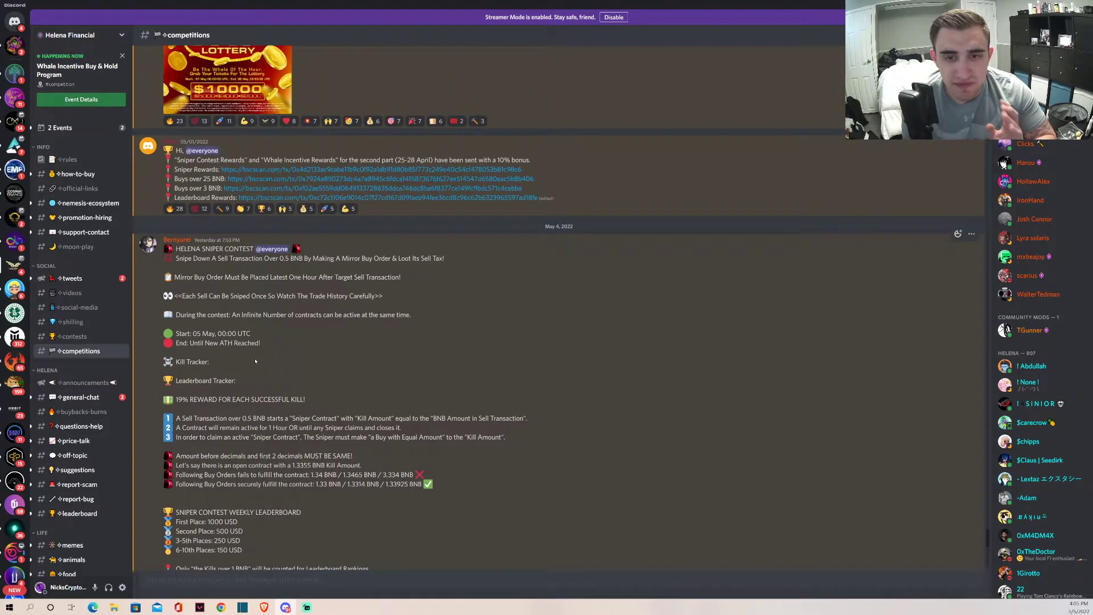
scroll(254, 361, "down", 1)
scroll(254, 361, "down", 1)
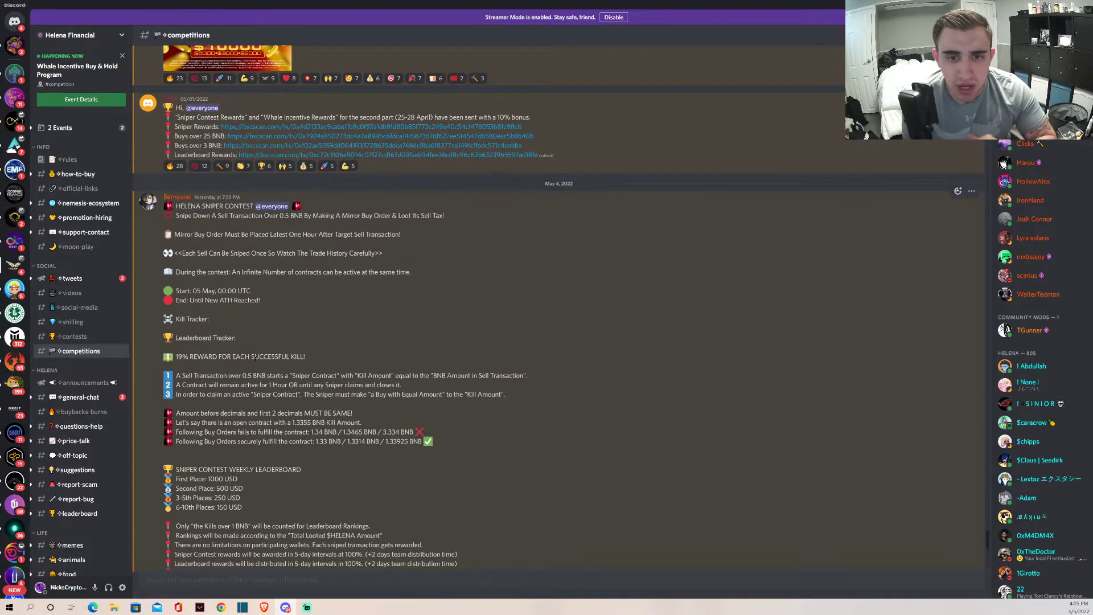
scroll(254, 360, "down", 2)
scroll(252, 300, "down", 1)
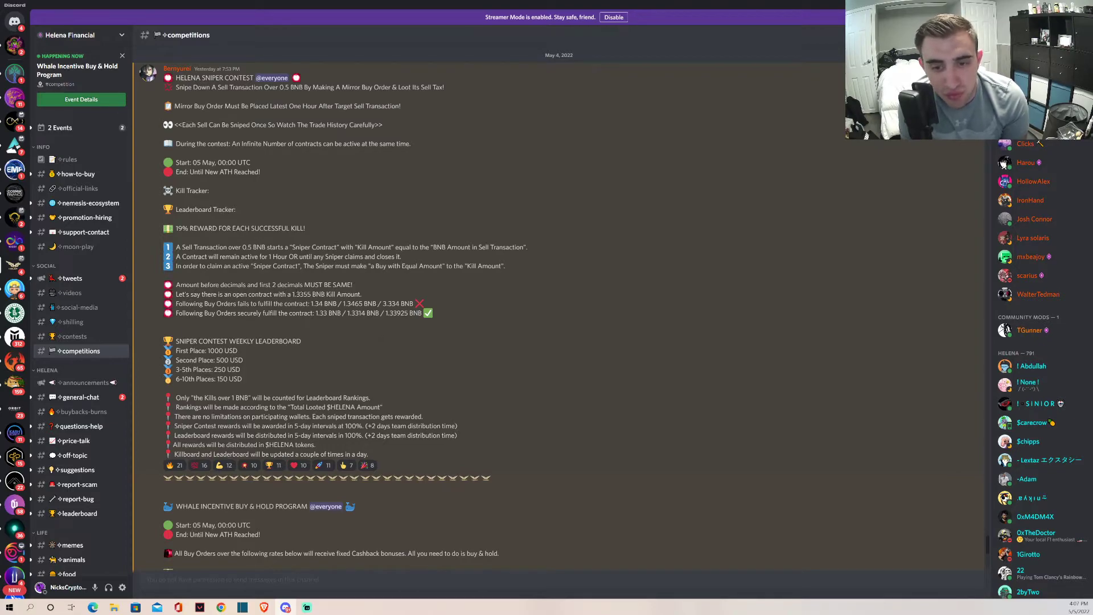
mouse_move(297, 294)
left_mouse_down()
mouse_move(308, 295)
mouse_move(294, 294)
left_mouse_up()
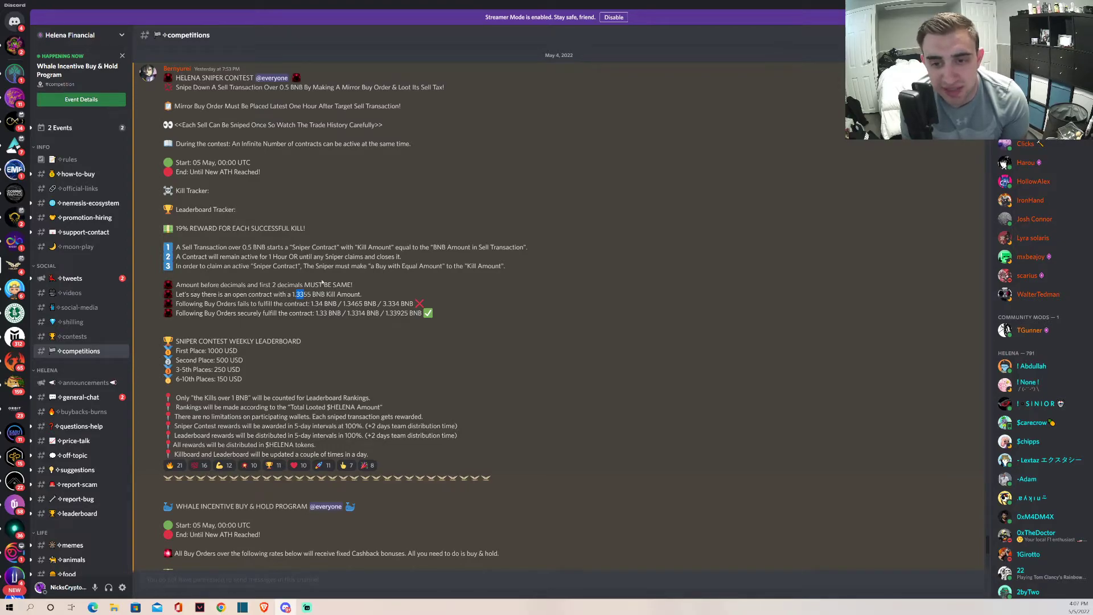
left_click(323, 278)
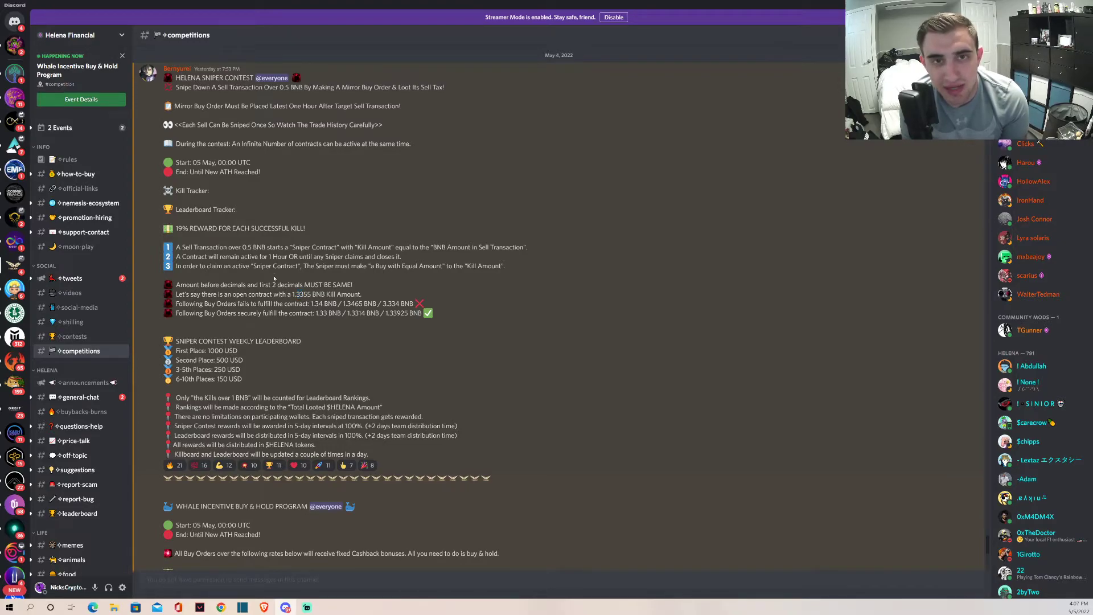
scroll(274, 278, "down", 3)
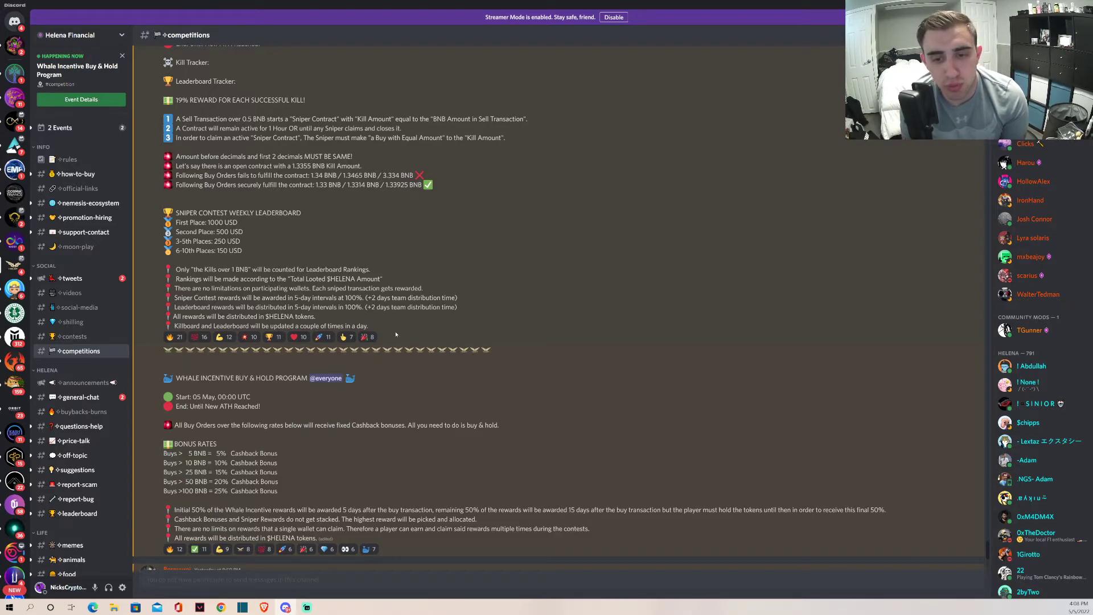
scroll(396, 334, "down", 1)
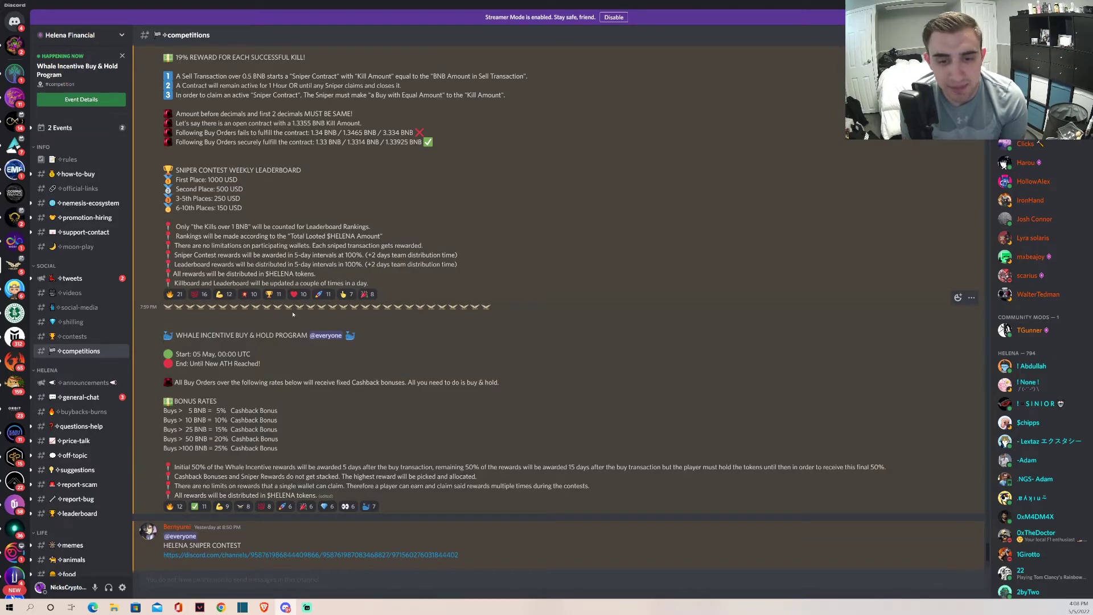
scroll(357, 330, "down", 2)
scroll(358, 329, "down", 1)
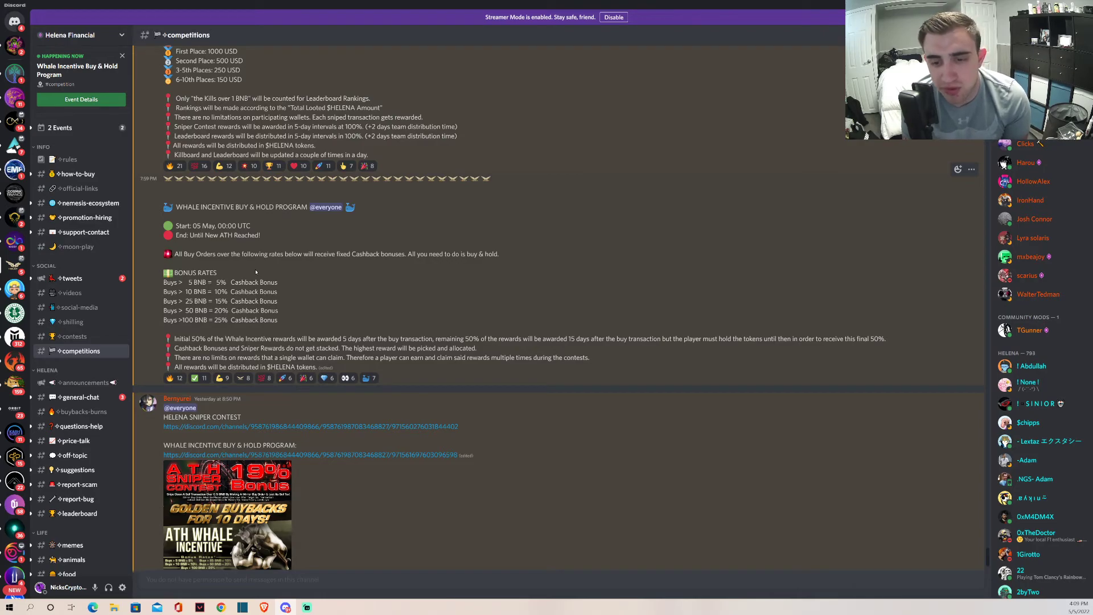
scroll(255, 272, "up", 4)
scroll(394, 241, "up", 5)
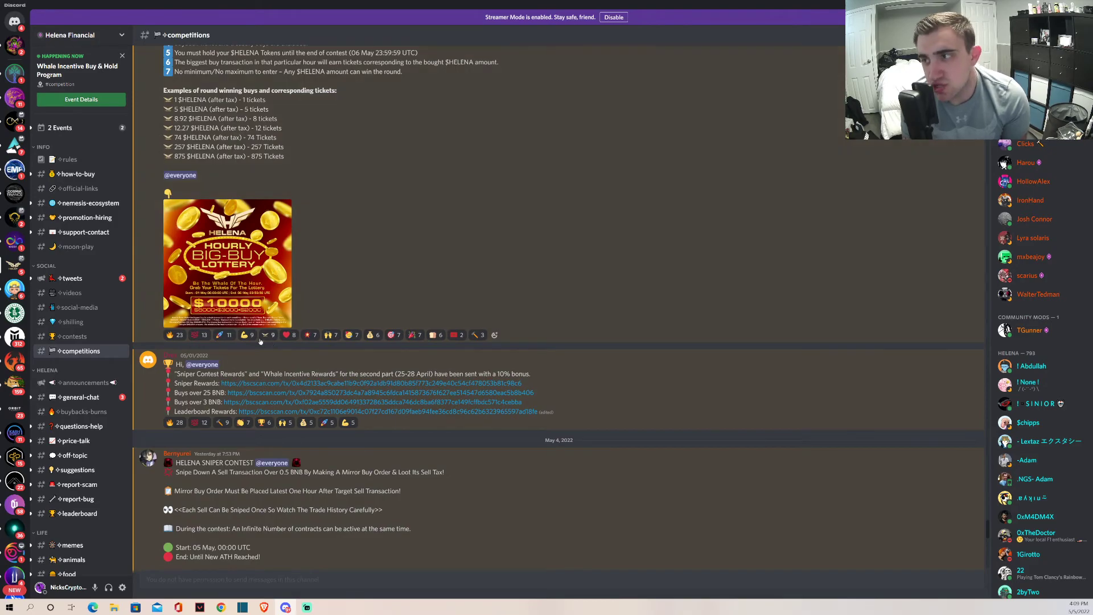
left_click(265, 605)
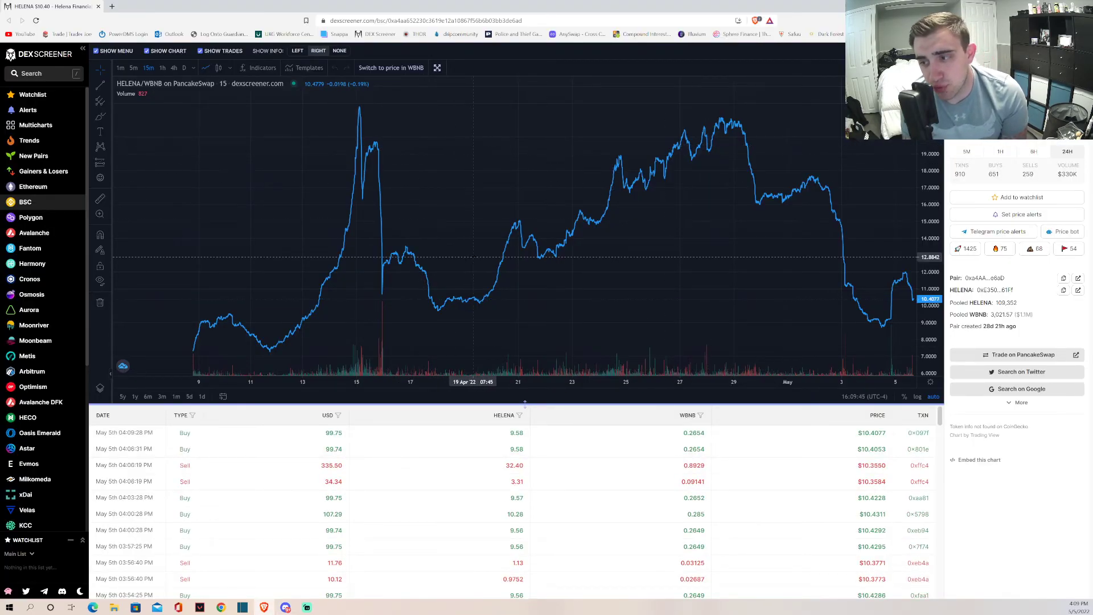
scroll(493, 278, "down", 2)
scroll(492, 277, "up", 2)
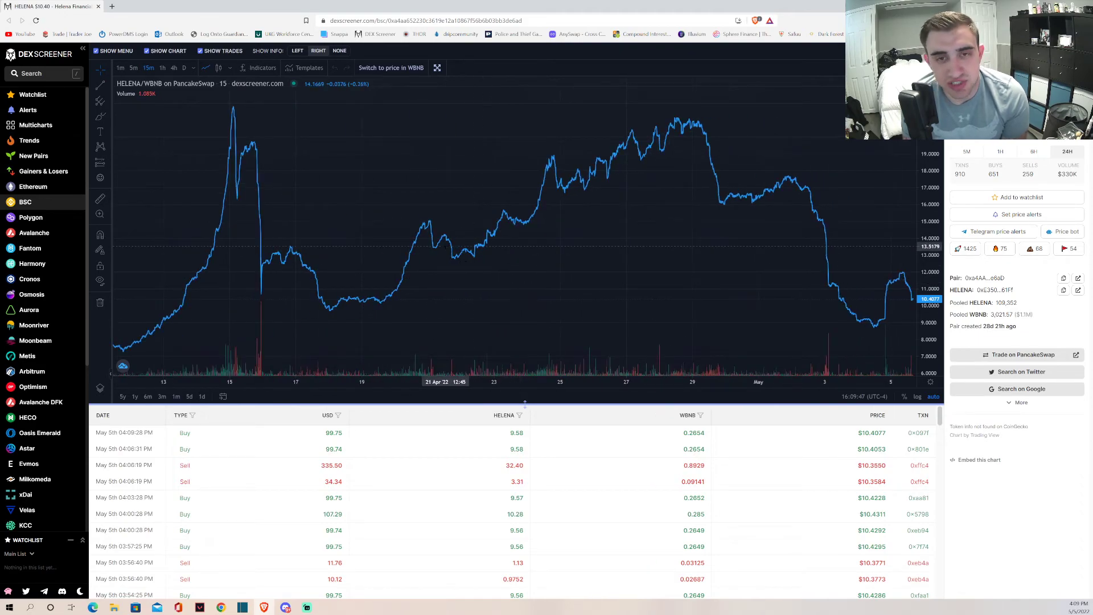
scroll(392, 220, "down", 1)
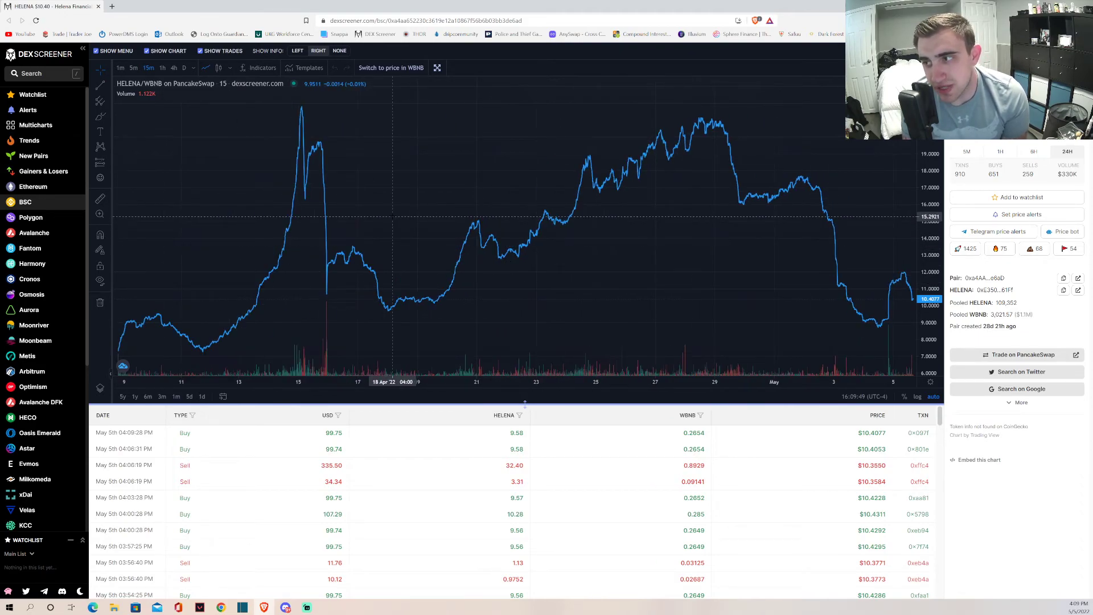